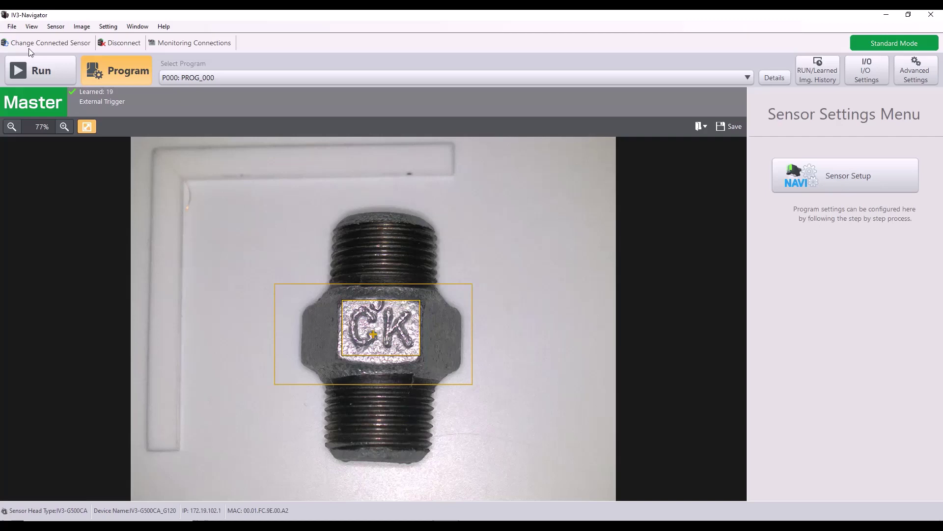
Start a File > Batch Backup with Save Running Hist. left unchecked, reaching the save prompt
{"action": "left_click", "coordinate": [7, 26]}
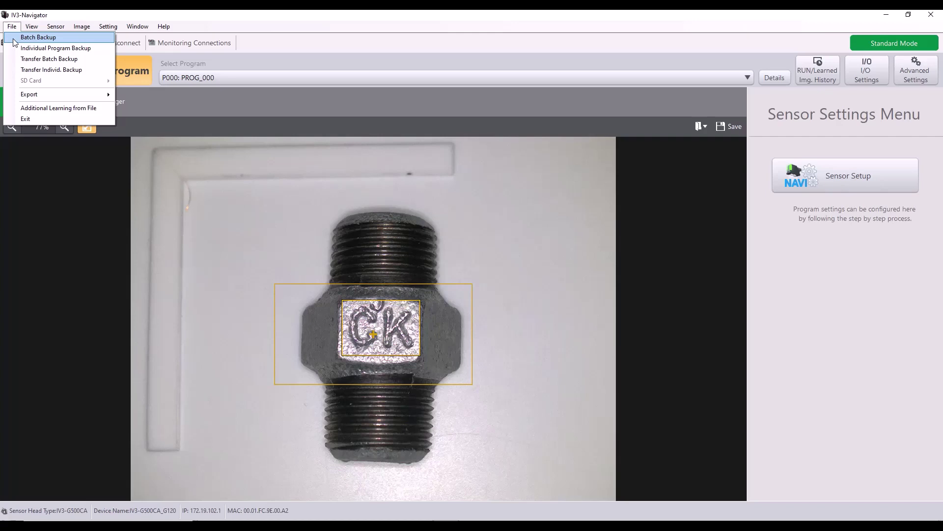
{"action": "left_click", "coordinate": [15, 40]}
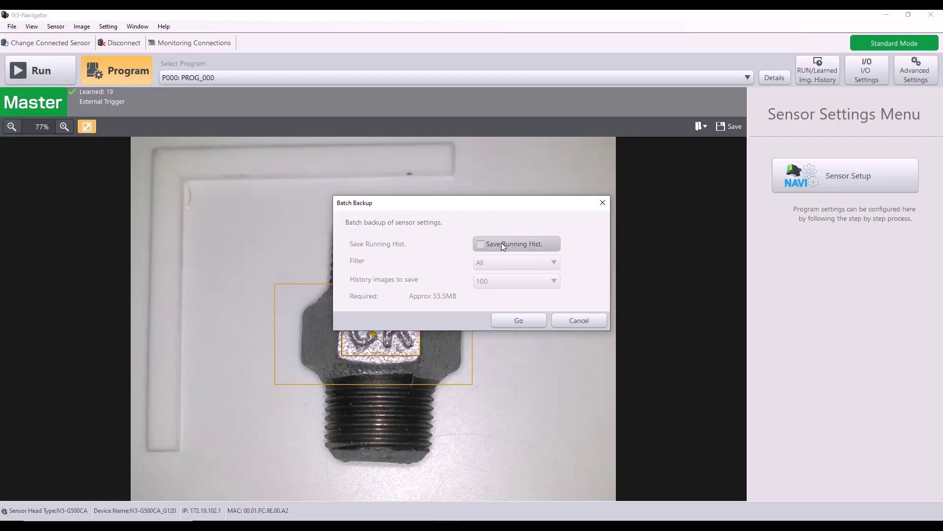
{"action": "left_click", "coordinate": [535, 243]}
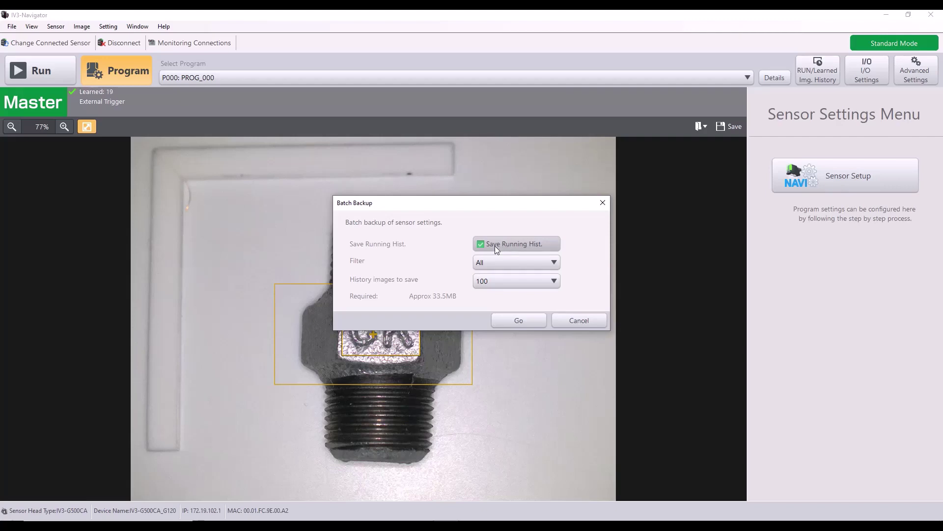
{"action": "left_click", "coordinate": [507, 265]}
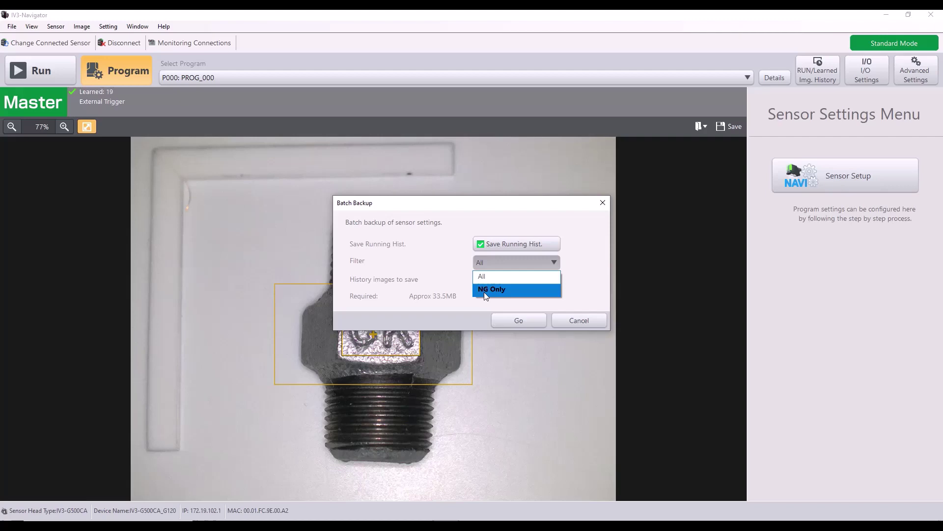
{"action": "left_click", "coordinate": [512, 266]}
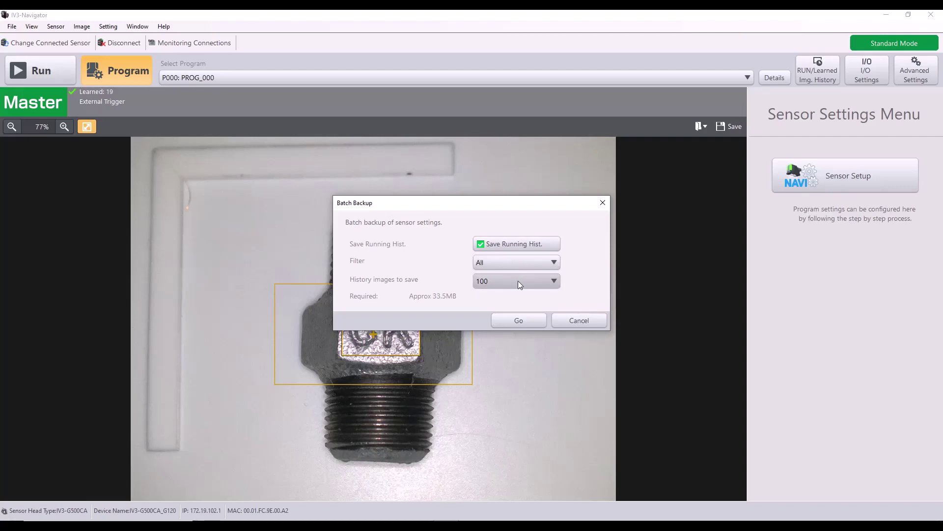
{"action": "left_click", "coordinate": [518, 281]}
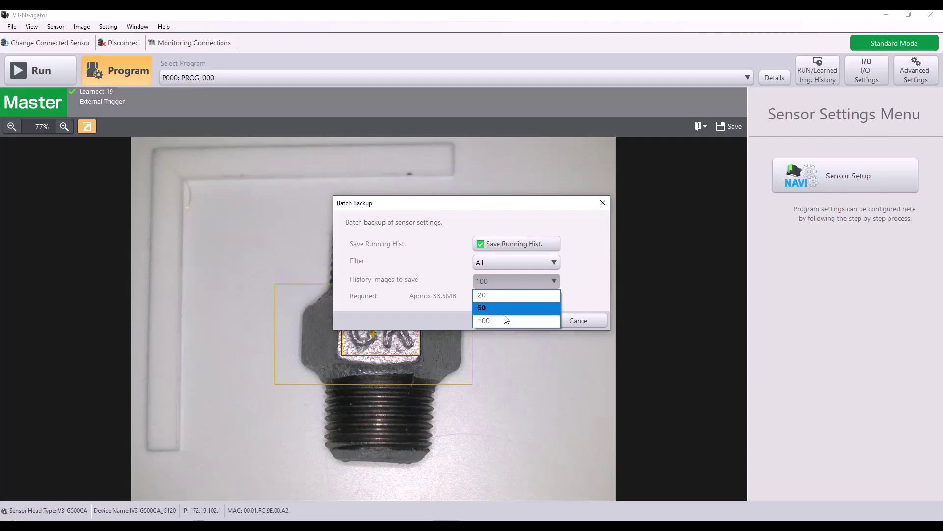
{"action": "left_click", "coordinate": [581, 243]}
{"action": "left_click", "coordinate": [543, 243]}
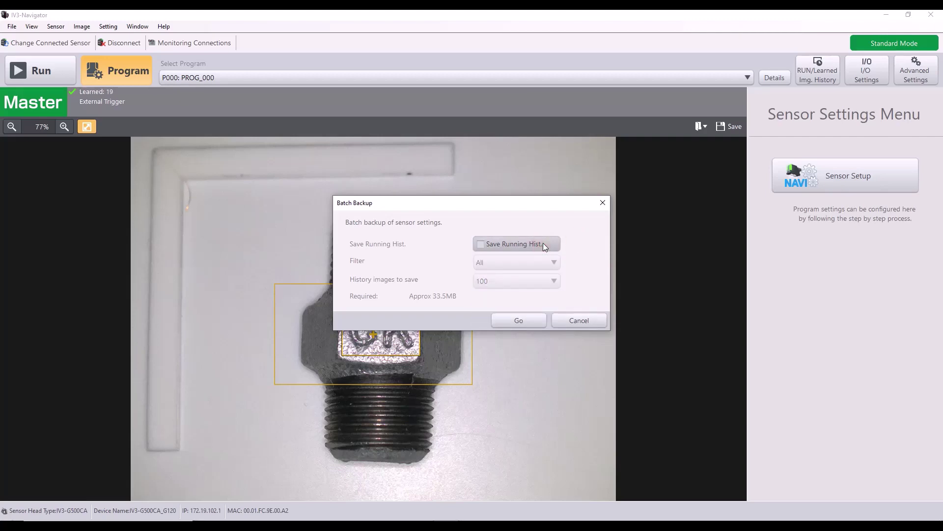
{"action": "left_click", "coordinate": [502, 321]}
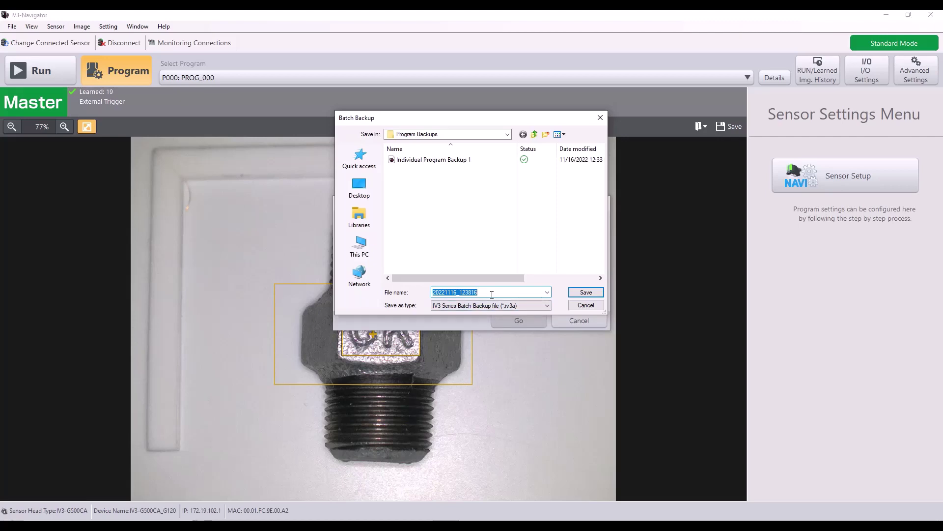
Save the backup as 'Batch Backup Example' and acknowledge the Saved message
{"action": "type", "text": "Batch Backup Example"}
{"action": "left_click", "coordinate": [580, 293]}
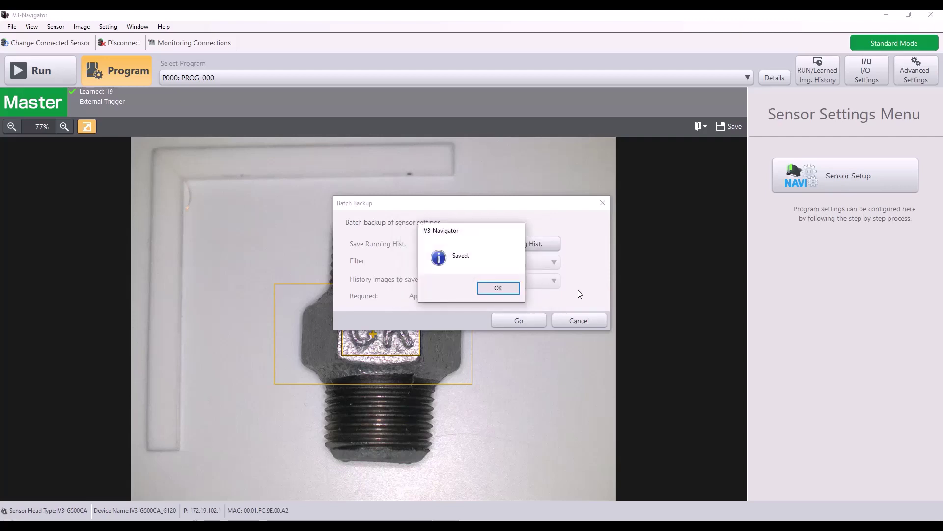
{"action": "left_click", "coordinate": [509, 291]}
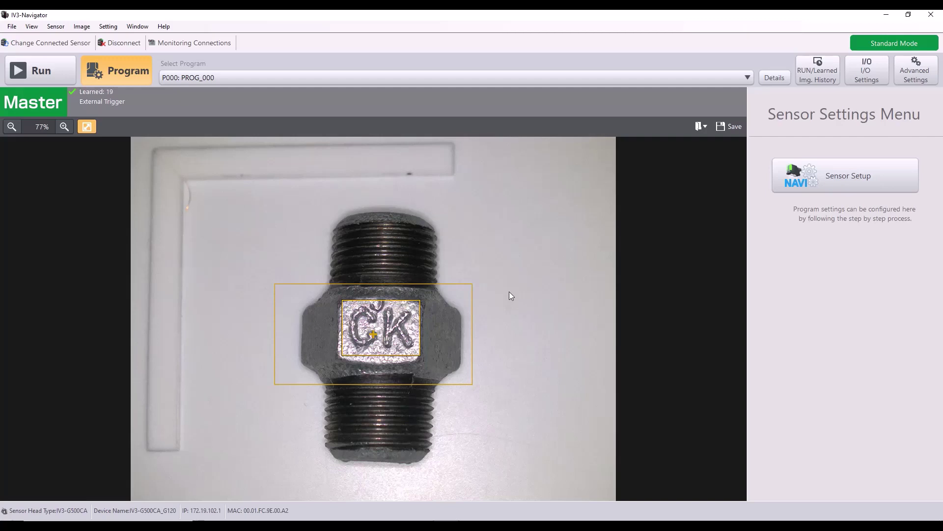
In Program Details, initialize program P000 and confirm the wipe
{"action": "left_click", "coordinate": [489, 77]}
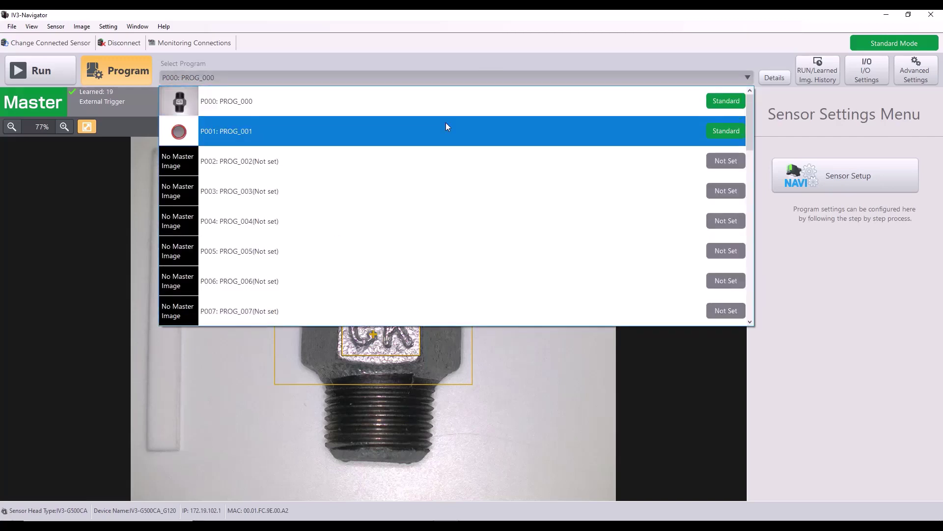
{"action": "left_click", "coordinate": [453, 83]}
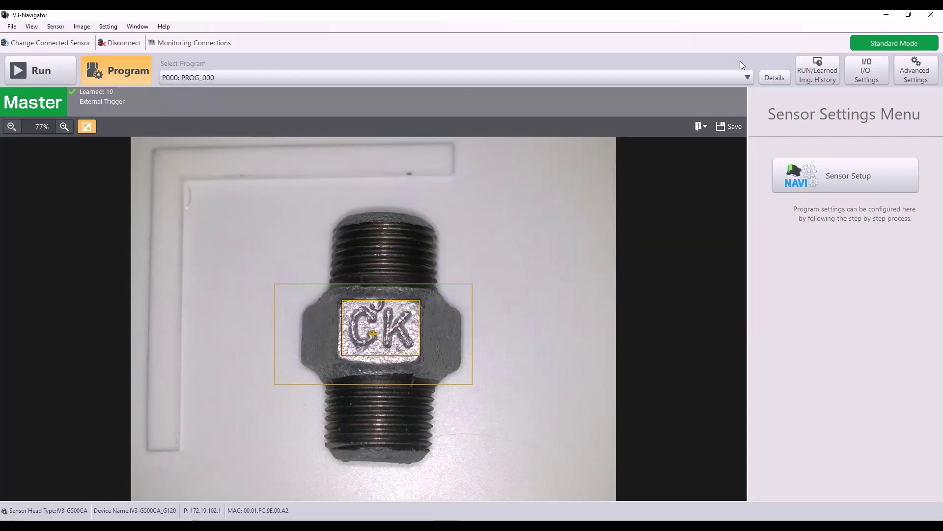
{"action": "left_click", "coordinate": [763, 79]}
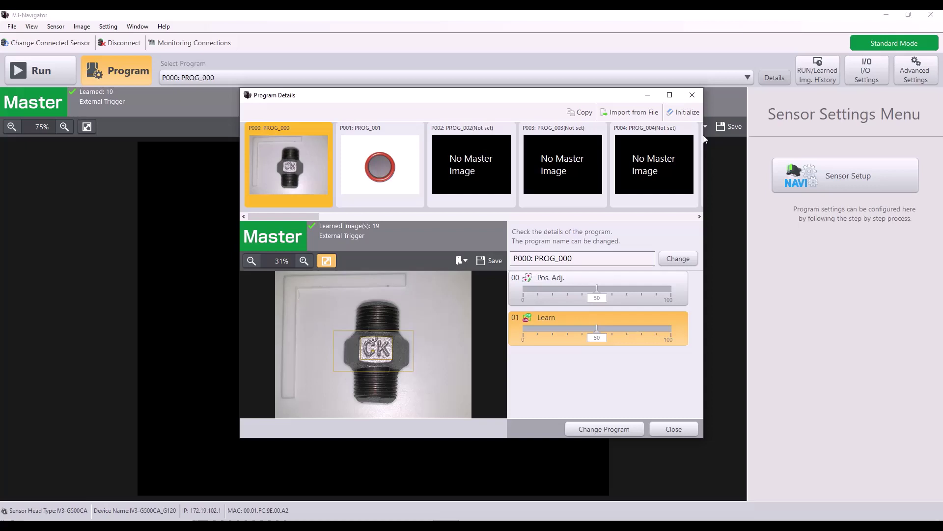
{"action": "left_click", "coordinate": [683, 112]}
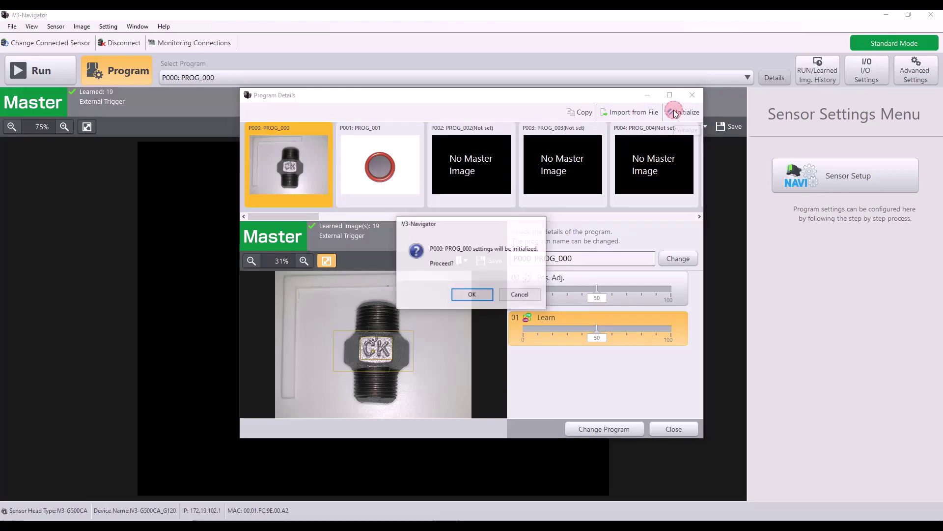
{"action": "left_click", "coordinate": [474, 292]}
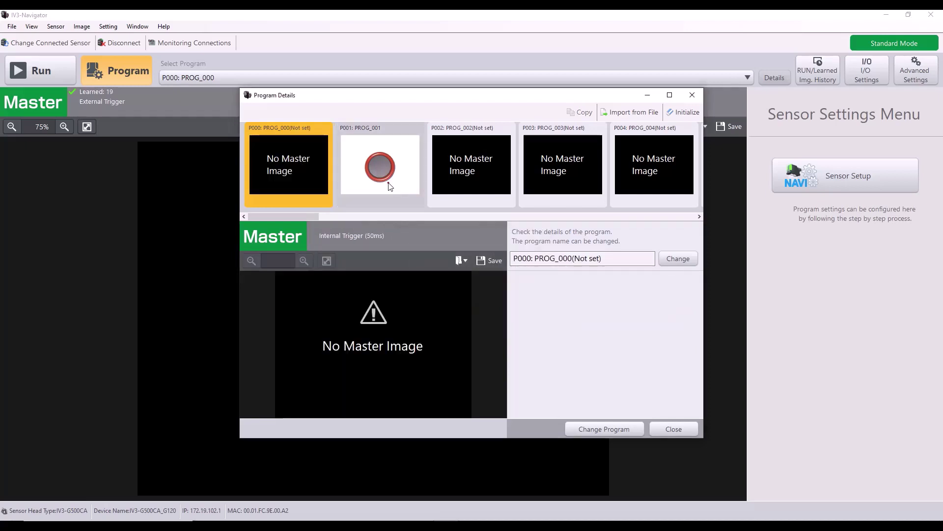
Initialize program P001 as well, confirm, and close Program Details
{"action": "left_click", "coordinate": [380, 165]}
{"action": "left_click", "coordinate": [683, 112]}
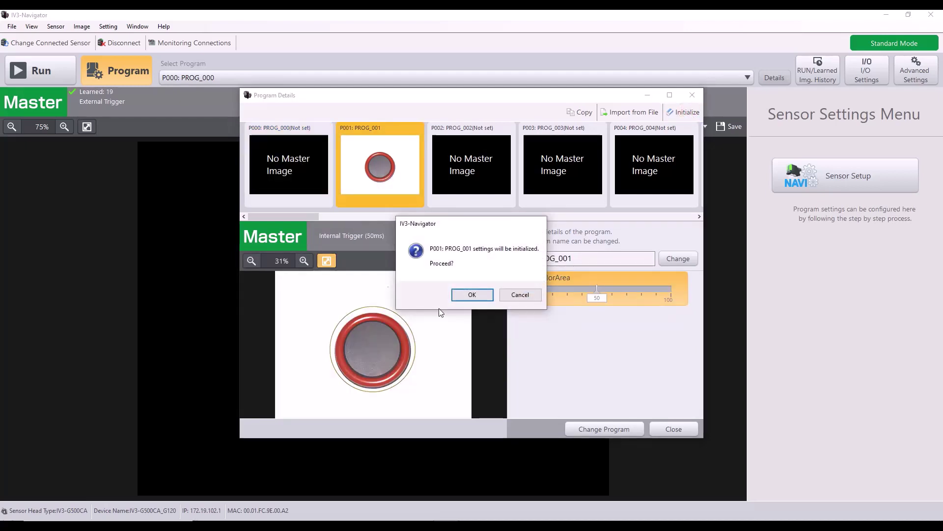
{"action": "left_click", "coordinate": [462, 297]}
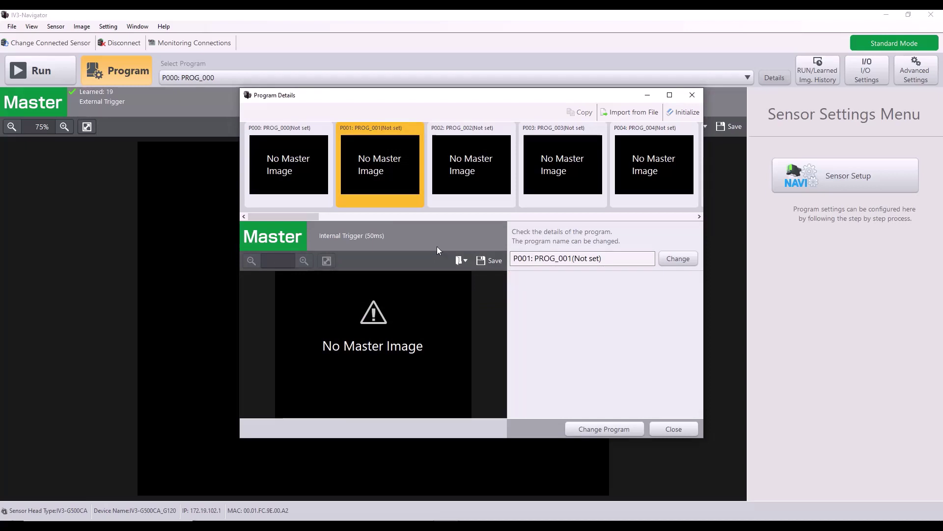
{"action": "left_click", "coordinate": [673, 425]}
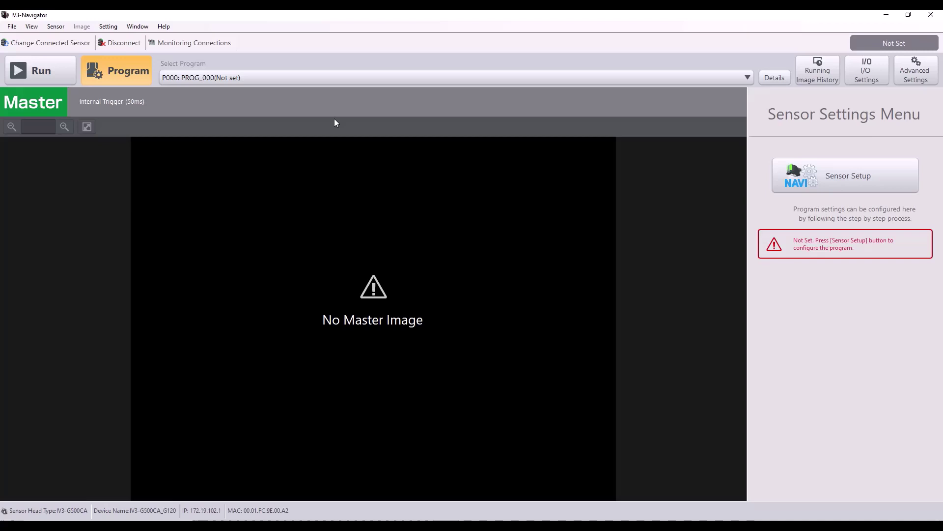
Check that the programs are empty, then start Transfer Batch Backup and select 'Batch Backup Example'
{"action": "left_click", "coordinate": [317, 81]}
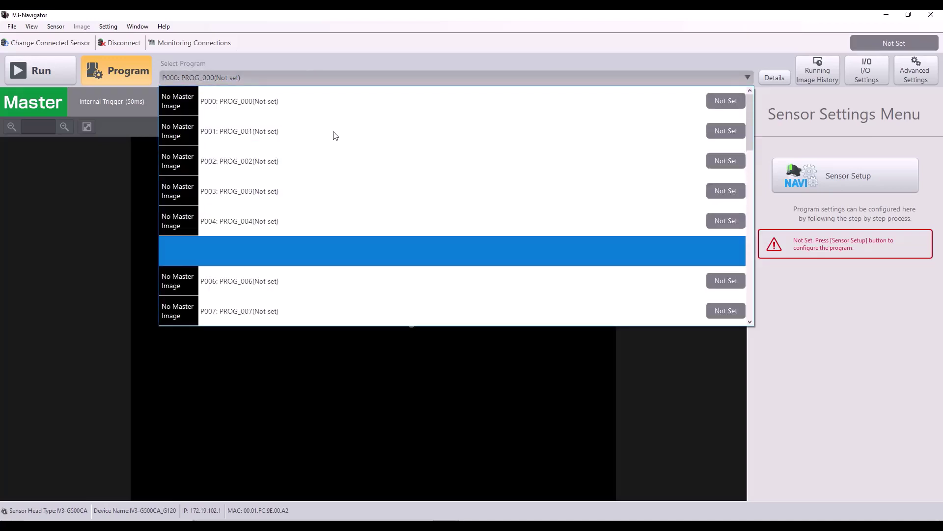
{"action": "left_click", "coordinate": [324, 78]}
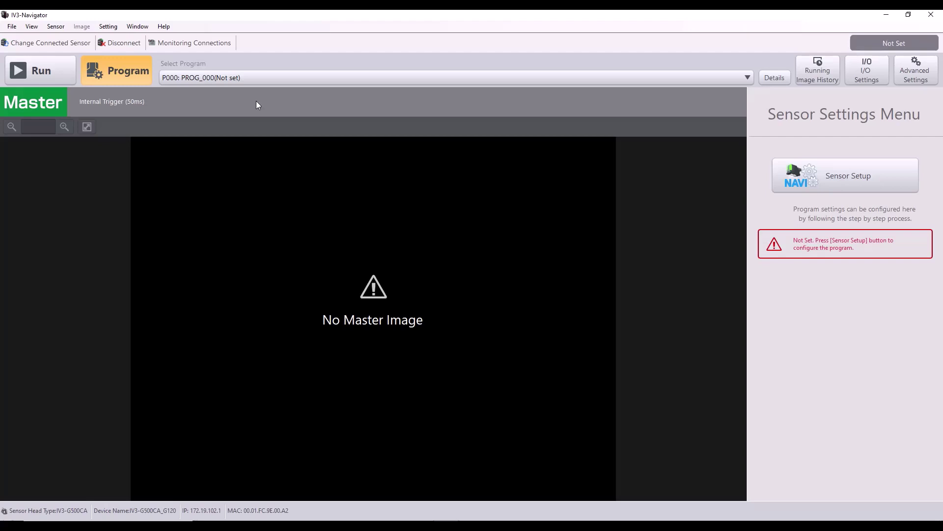
{"action": "left_click", "coordinate": [11, 27]}
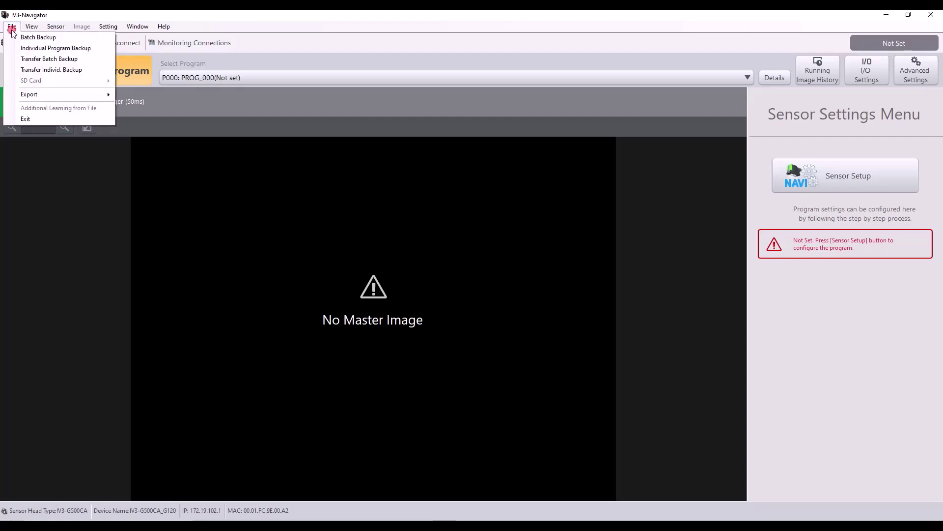
{"action": "left_click", "coordinate": [18, 59]}
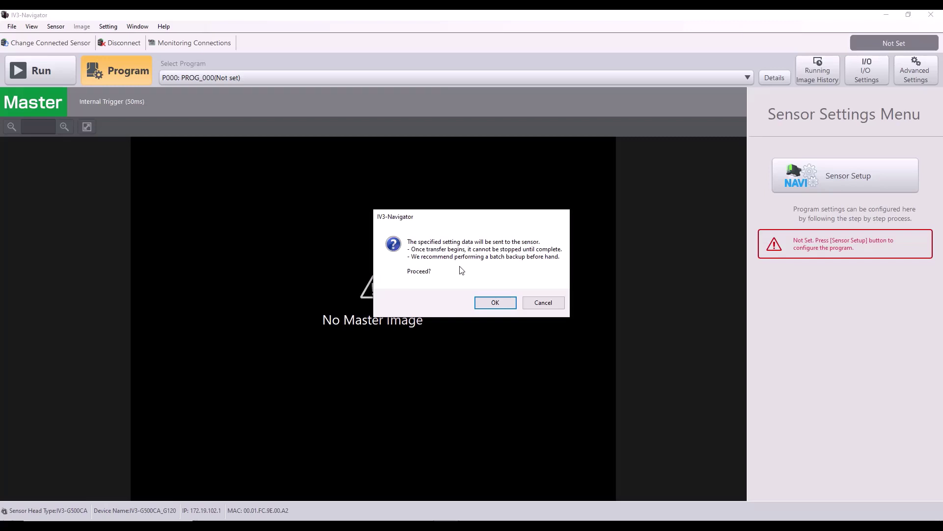
{"action": "left_click", "coordinate": [488, 302]}
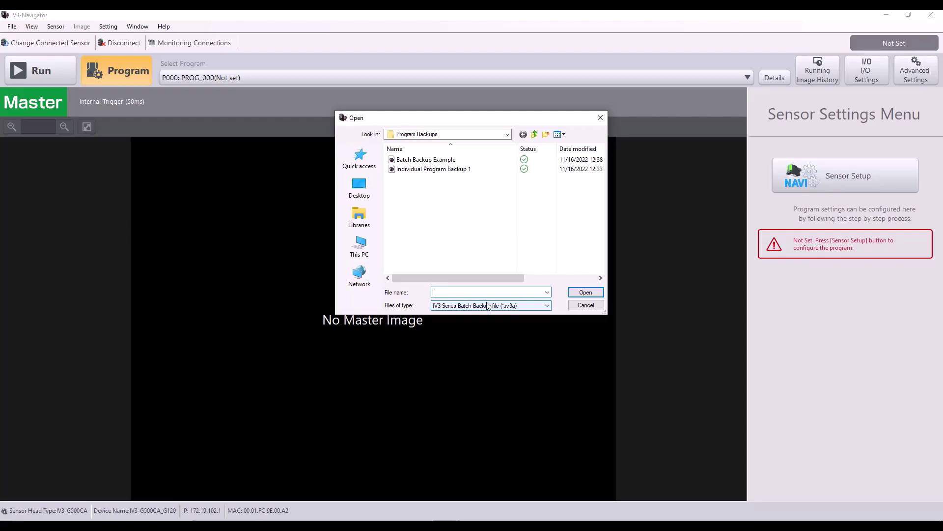
{"action": "left_click", "coordinate": [458, 161]}
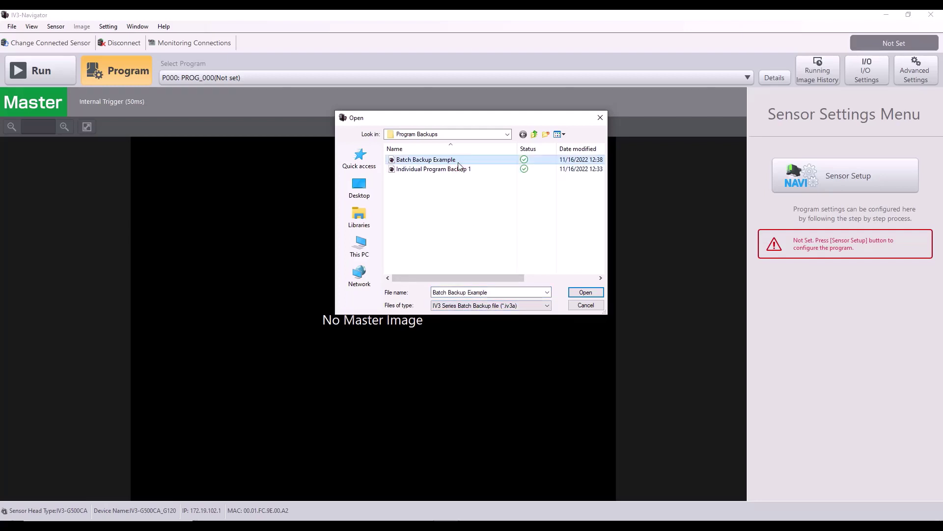
Load the backup and transfer its programs with 'Send the settings below.' unchecked
{"action": "left_click", "coordinate": [582, 292]}
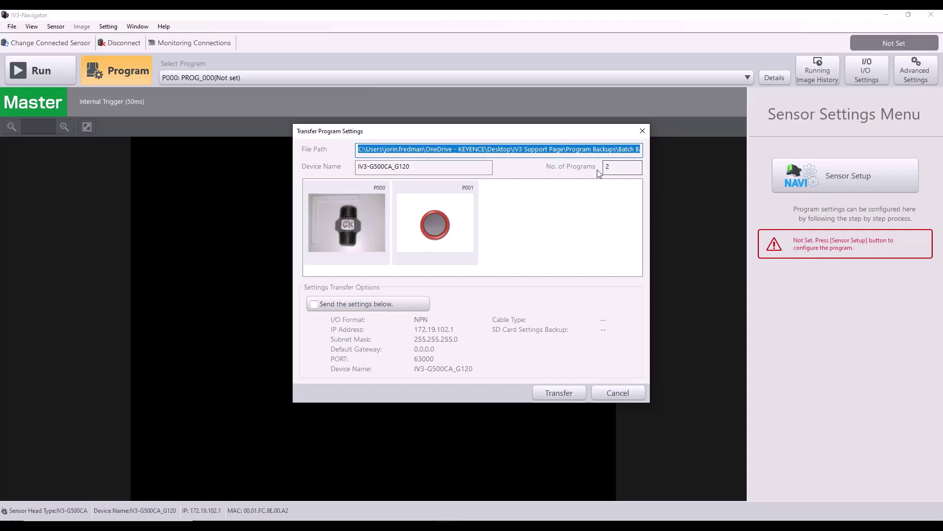
{"action": "left_click", "coordinate": [316, 306]}
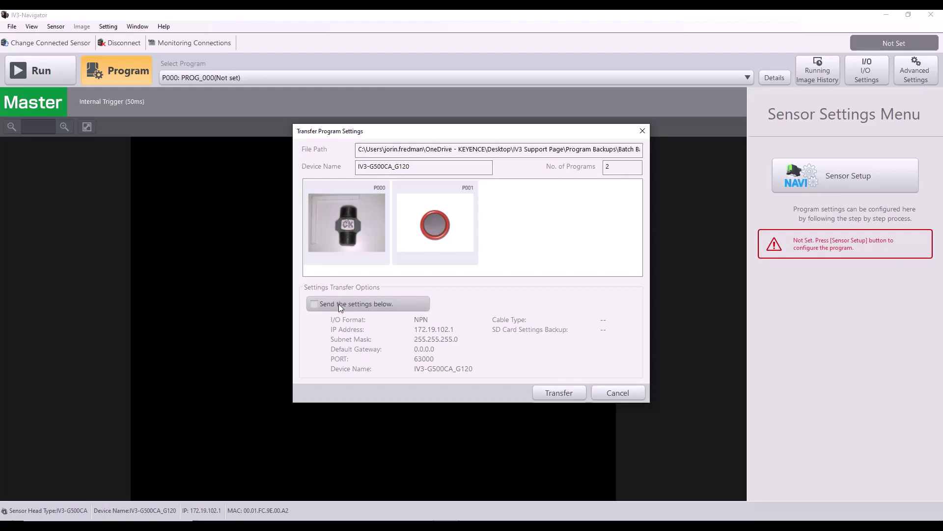
{"action": "left_click", "coordinate": [338, 304]}
{"action": "left_click", "coordinate": [543, 391]}
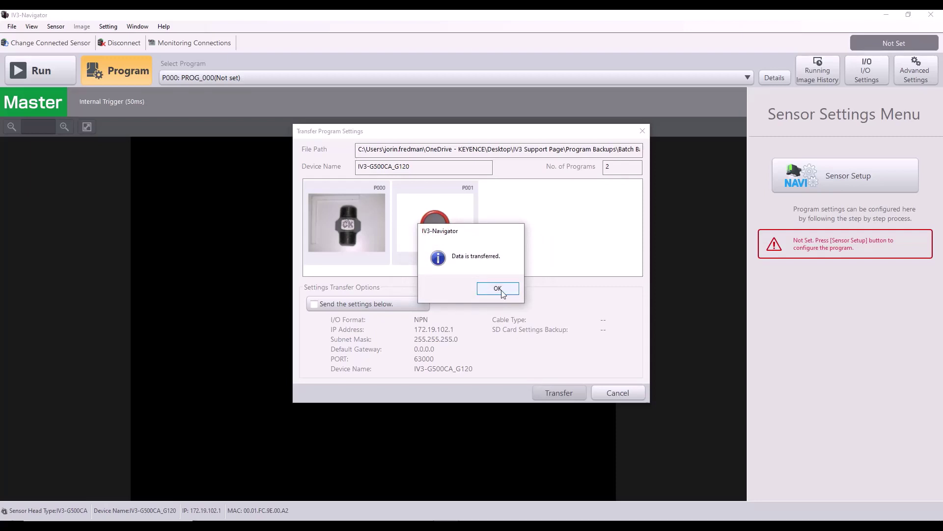
Acknowledge 'Data is transferred.' and verify in Select Program that P000 and P001 hold programs again
{"action": "left_click", "coordinate": [501, 290]}
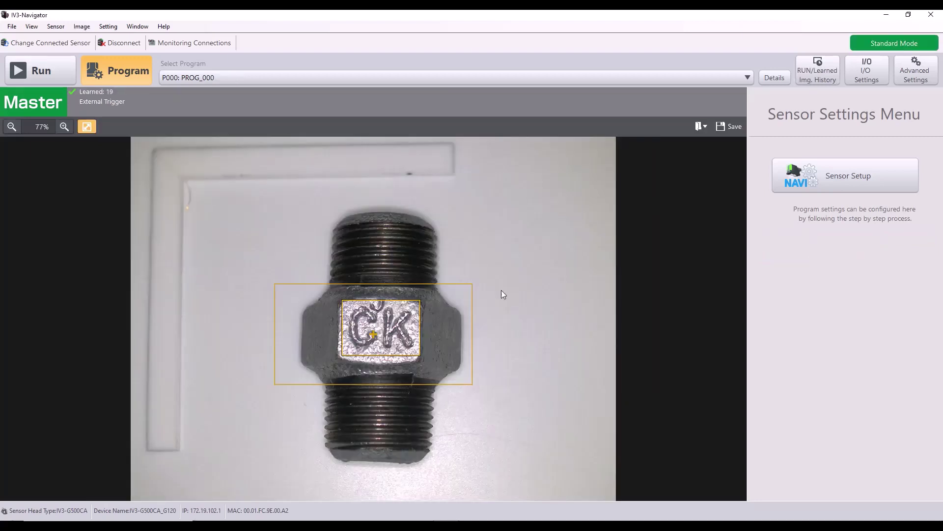
{"action": "left_click", "coordinate": [525, 84]}
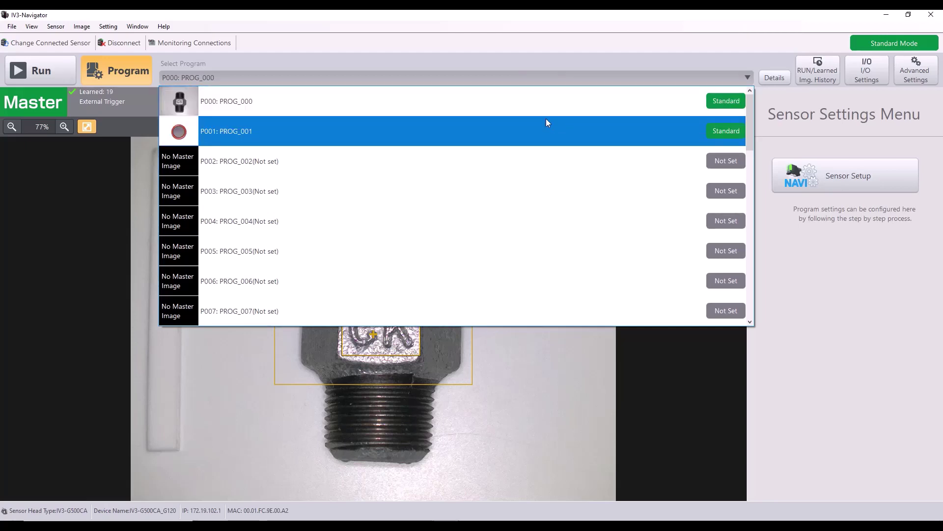
{"action": "left_click", "coordinate": [556, 83]}
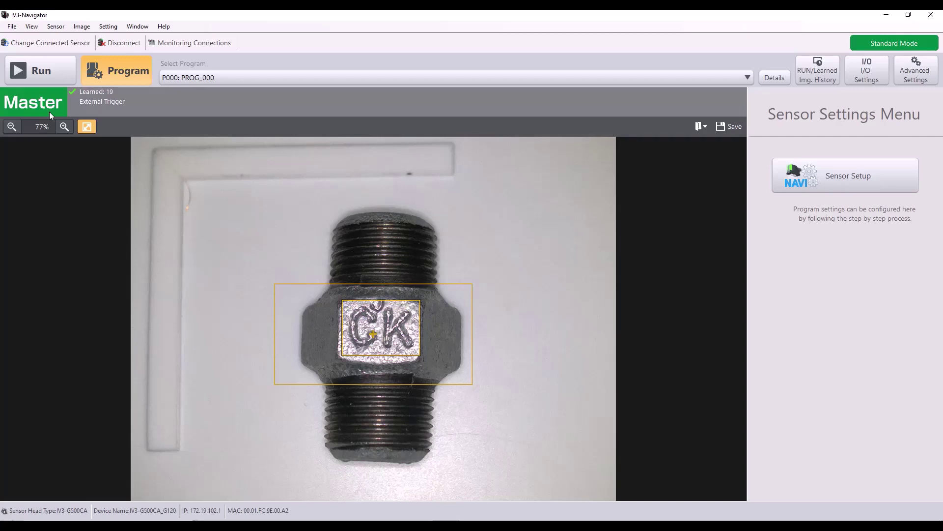
{"action": "left_click", "coordinate": [17, 30]}
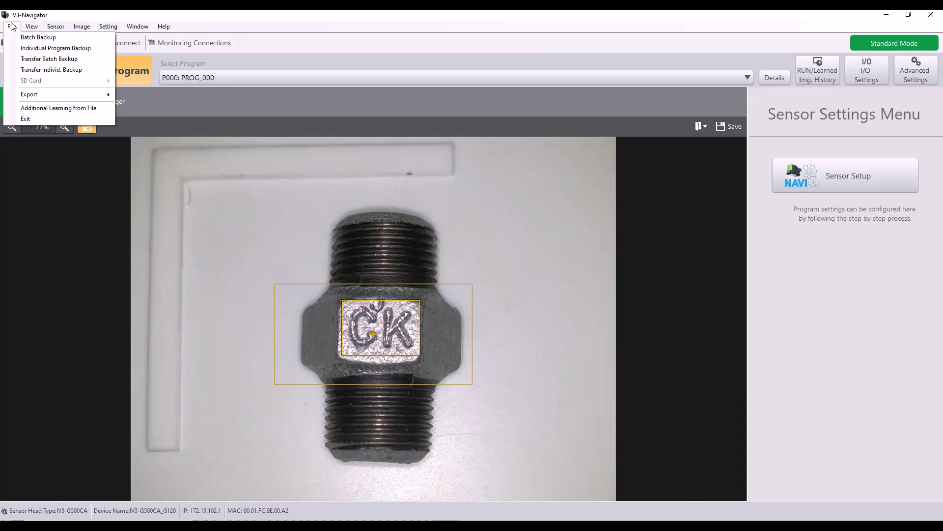
Transfer 'Individual Program Backup 1' via Transfer Individ. Backup, saving it to slot P002
{"action": "left_click", "coordinate": [18, 70]}
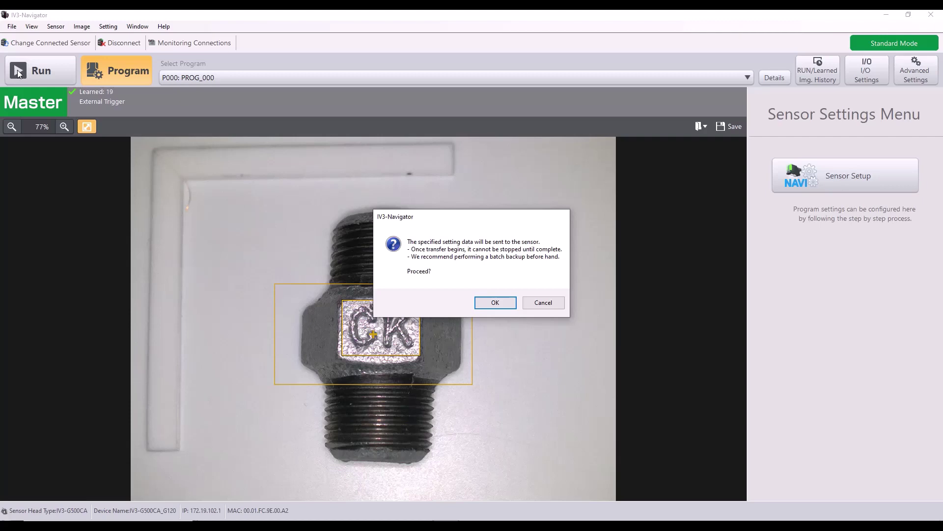
{"action": "left_click", "coordinate": [493, 303]}
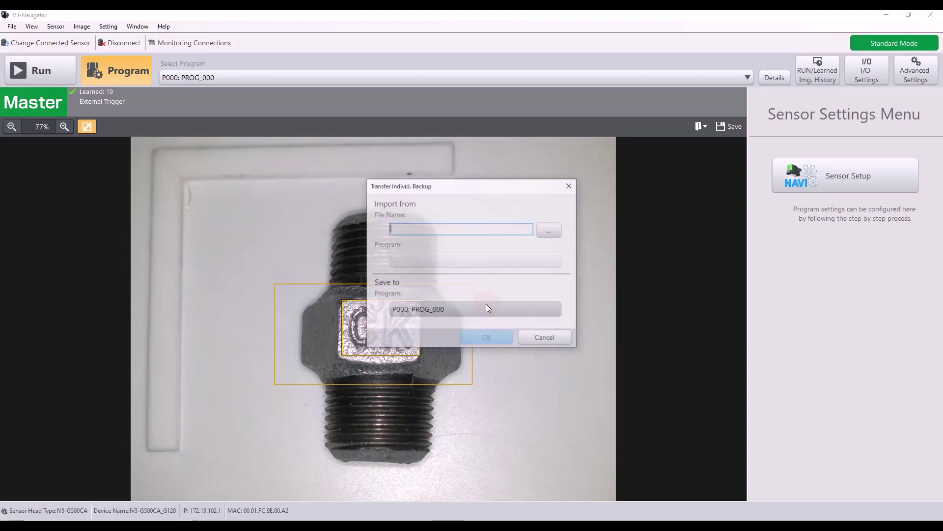
{"action": "left_click", "coordinate": [552, 229]}
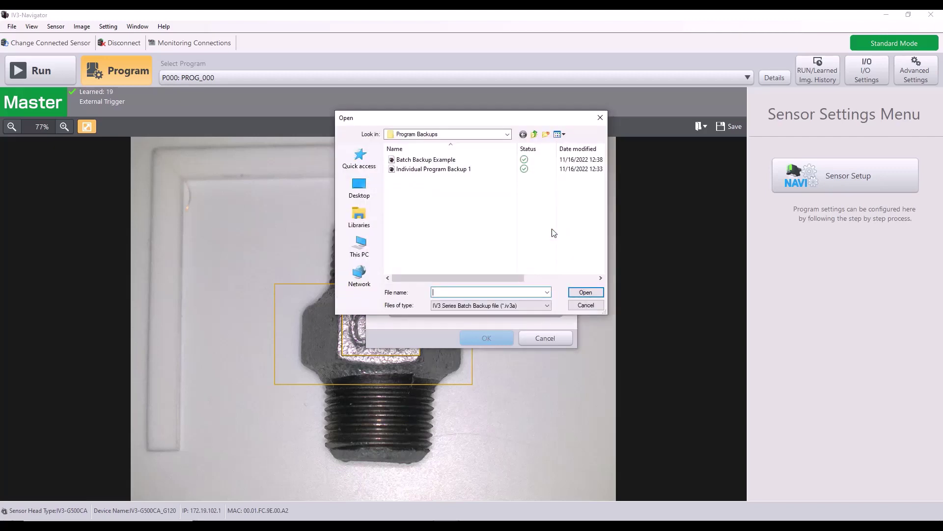
{"action": "left_click", "coordinate": [437, 170]}
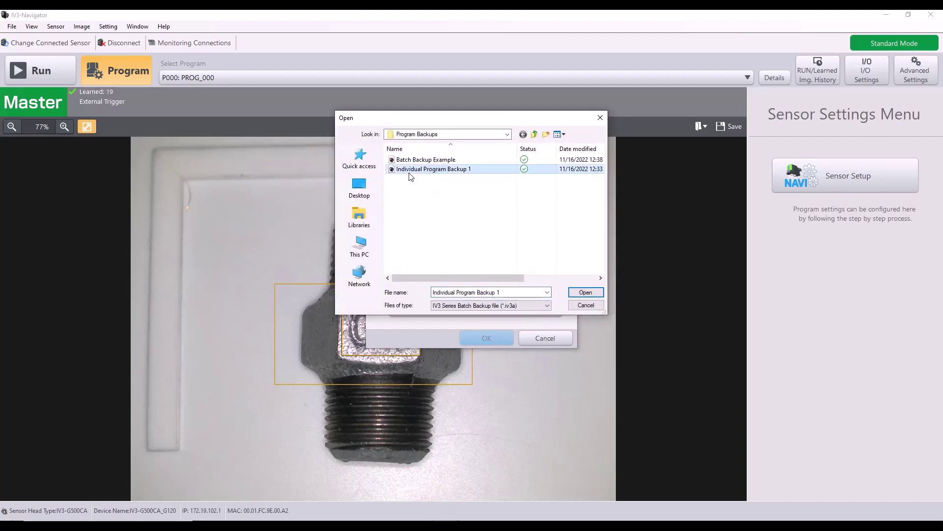
{"action": "left_click", "coordinate": [583, 290]}
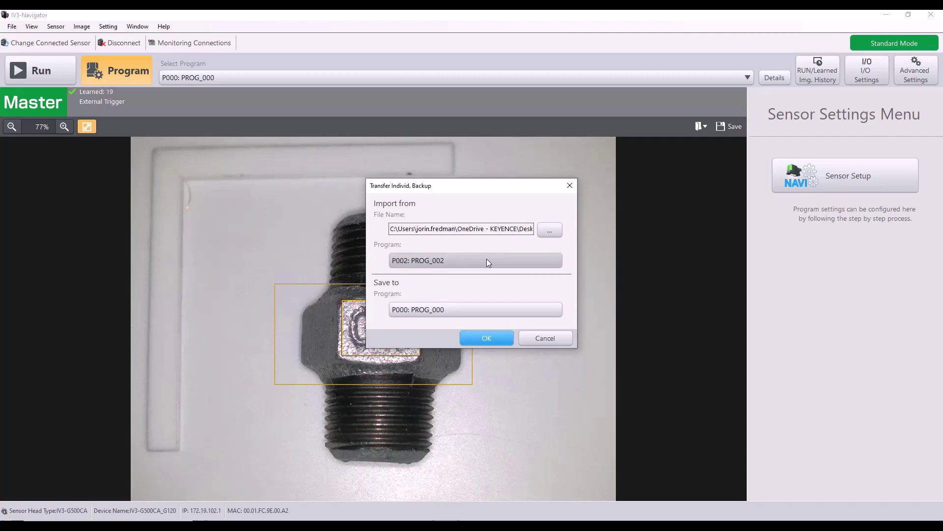
{"action": "left_click", "coordinate": [458, 314]}
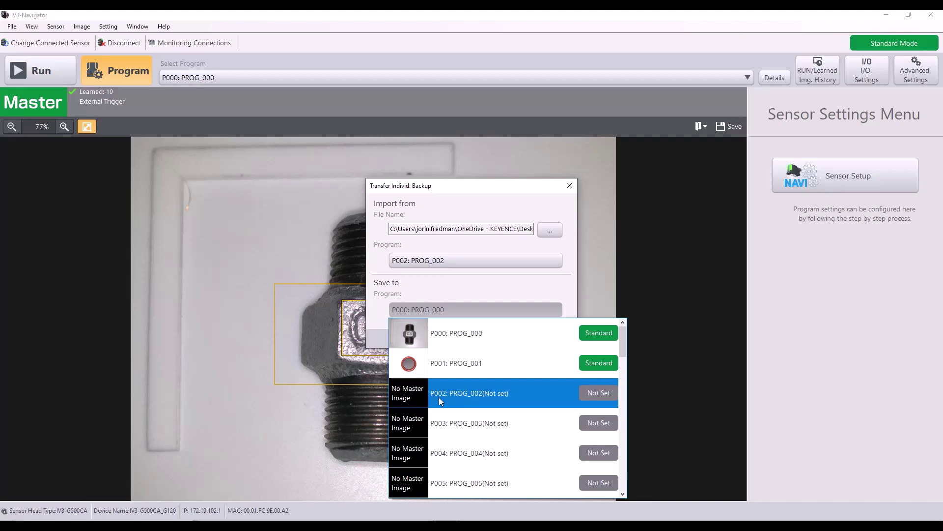
{"action": "left_click", "coordinate": [484, 396]}
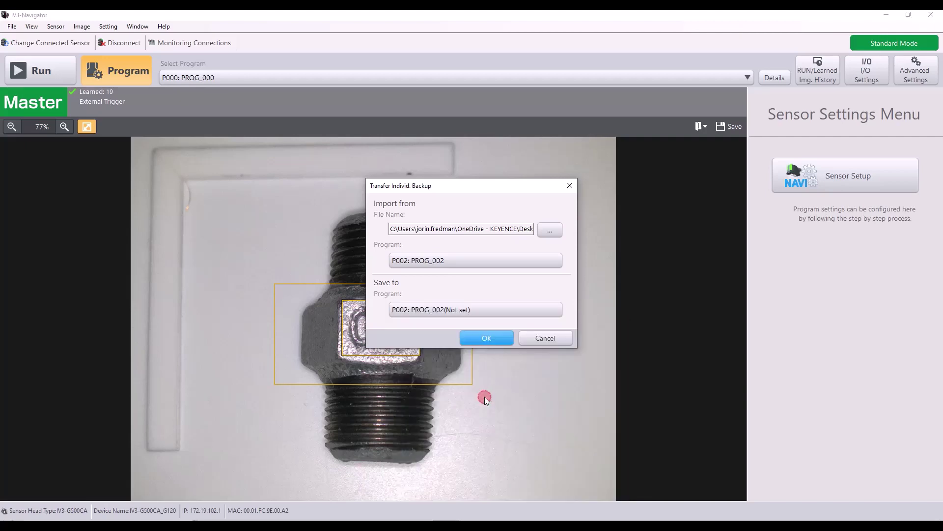
{"action": "left_click", "coordinate": [488, 338]}
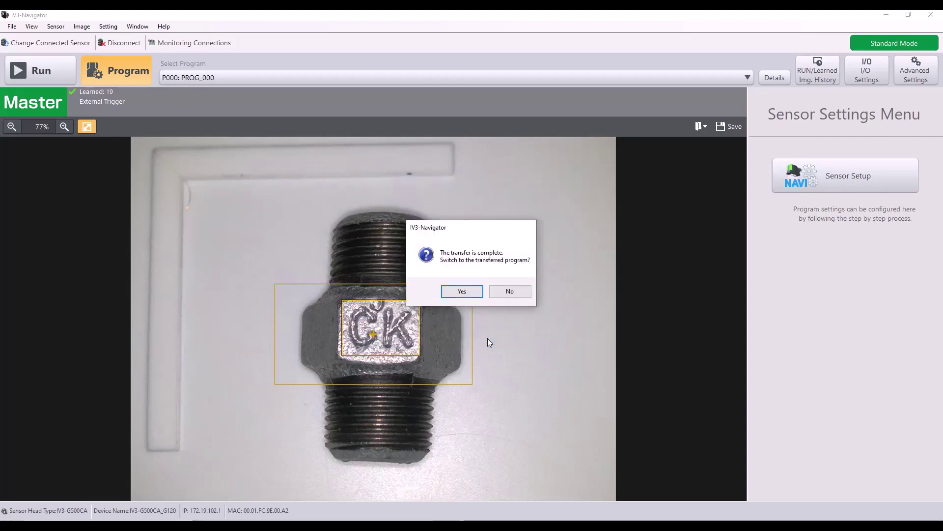
Switch to the transferred P002 program, then reselect P000: PROG_000 as the active program
{"action": "left_click", "coordinate": [464, 292]}
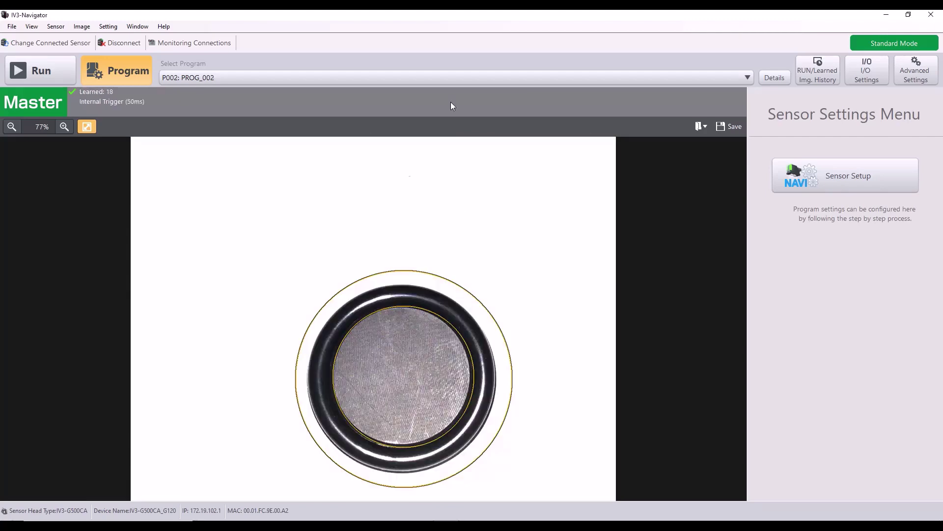
{"action": "left_click", "coordinate": [453, 79]}
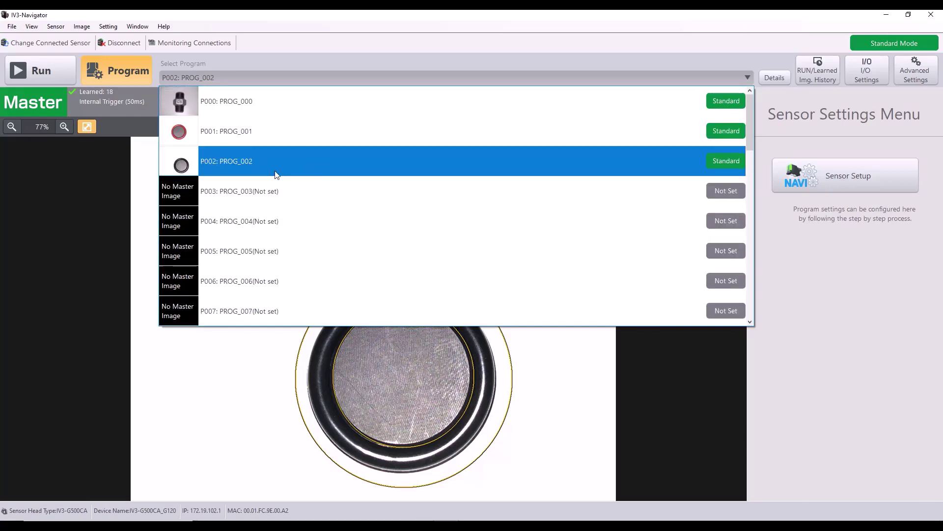
{"action": "left_click", "coordinate": [273, 105]}
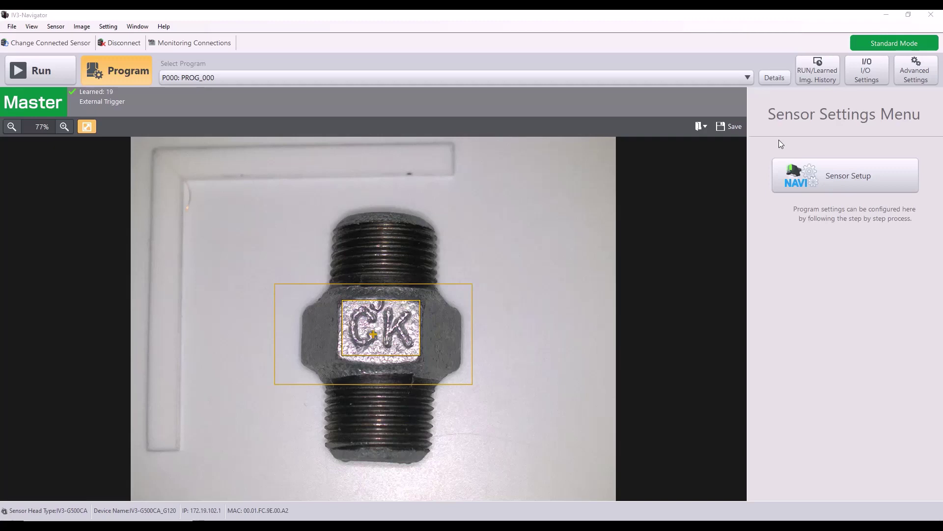
In Program Details, copy from P000 to destination P005 and confirm
{"action": "left_click", "coordinate": [782, 77]}
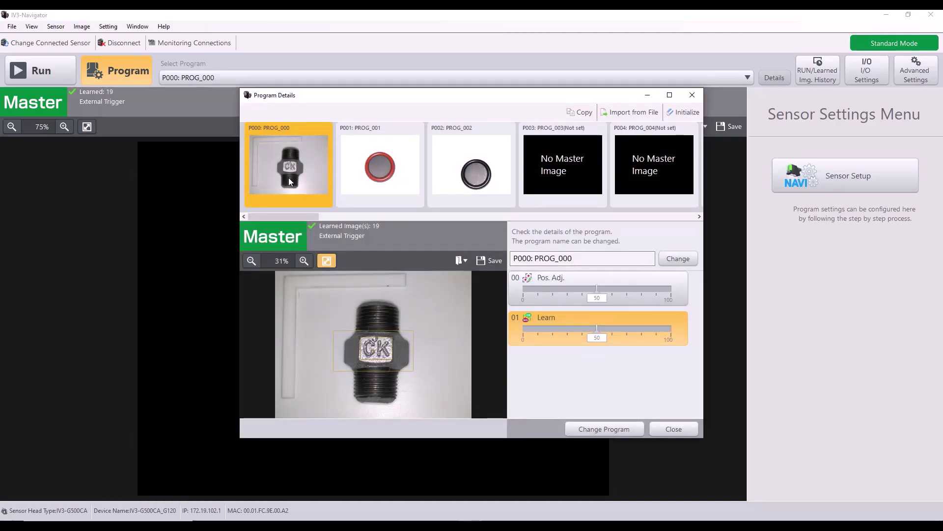
{"action": "left_click", "coordinate": [591, 116]}
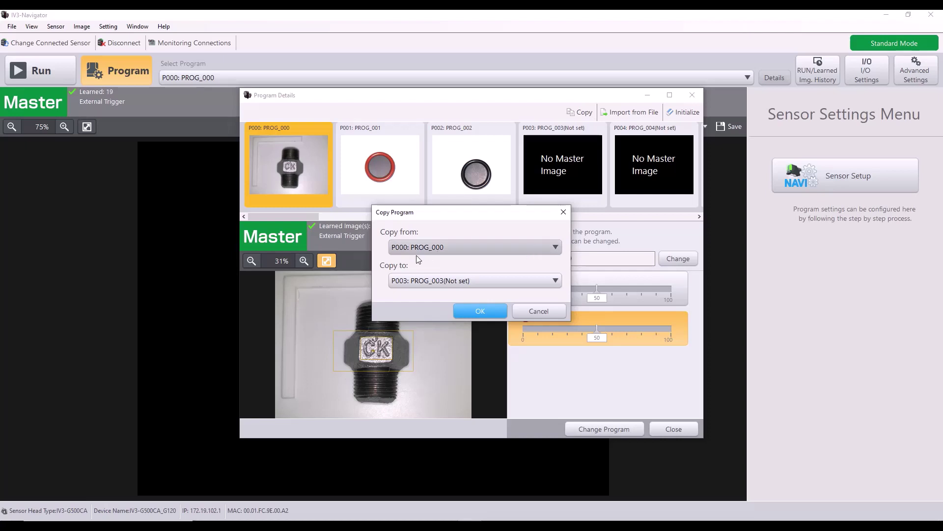
{"action": "left_click", "coordinate": [467, 284]}
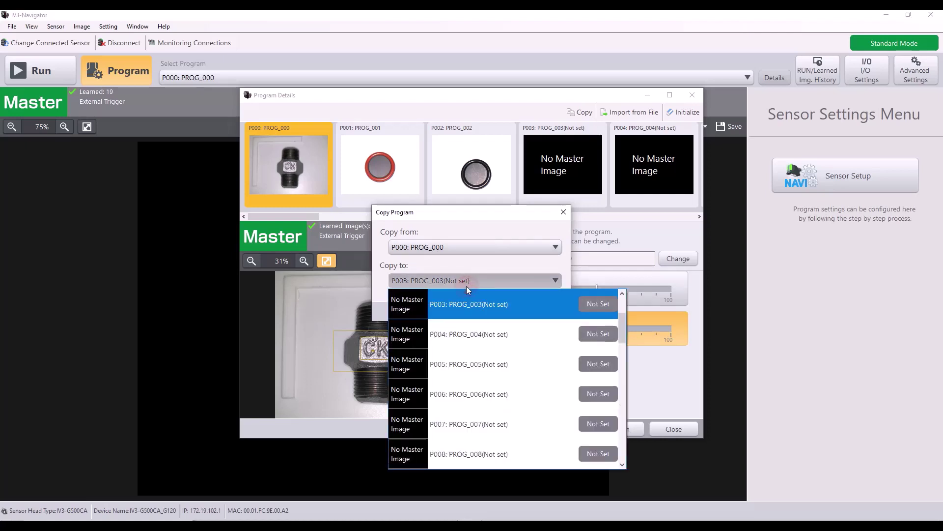
{"action": "scroll", "coordinate": [467, 302], "scroll_direction": "up", "scroll_amount": 2}
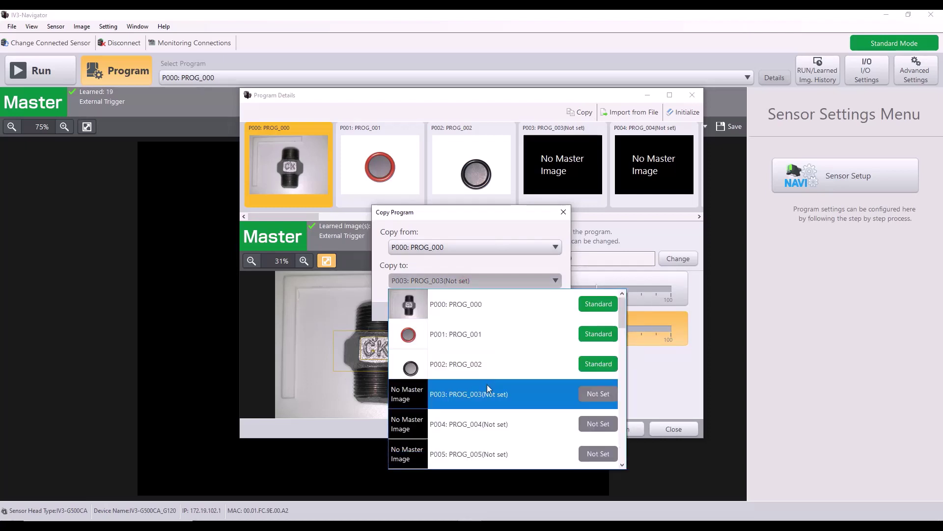
{"action": "left_click", "coordinate": [485, 456]}
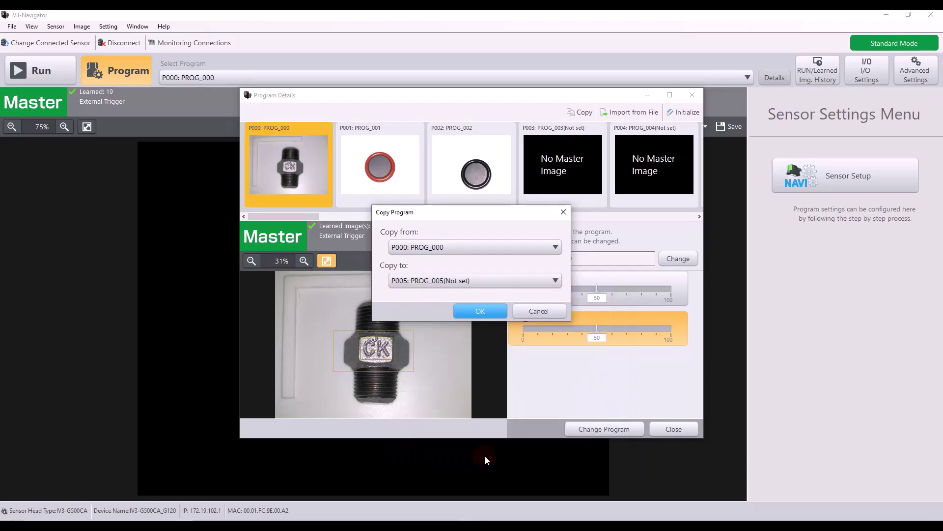
{"action": "left_click", "coordinate": [476, 312]}
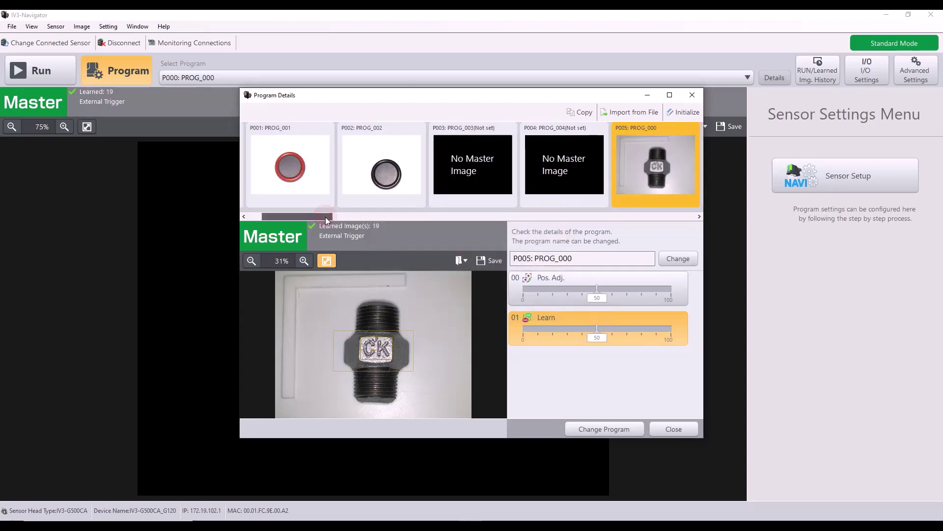
Select P005 in Program Details, apply Change Program, and confirm the switch
{"action": "mouse_move", "coordinate": [326, 217]}
{"action": "left_mouse_down"}
{"action": "mouse_move", "coordinate": [292, 220]}
{"action": "mouse_move", "coordinate": [330, 217]}
{"action": "left_mouse_up"}
{"action": "left_click", "coordinate": [306, 165]}
{"action": "left_click", "coordinate": [470, 173]}
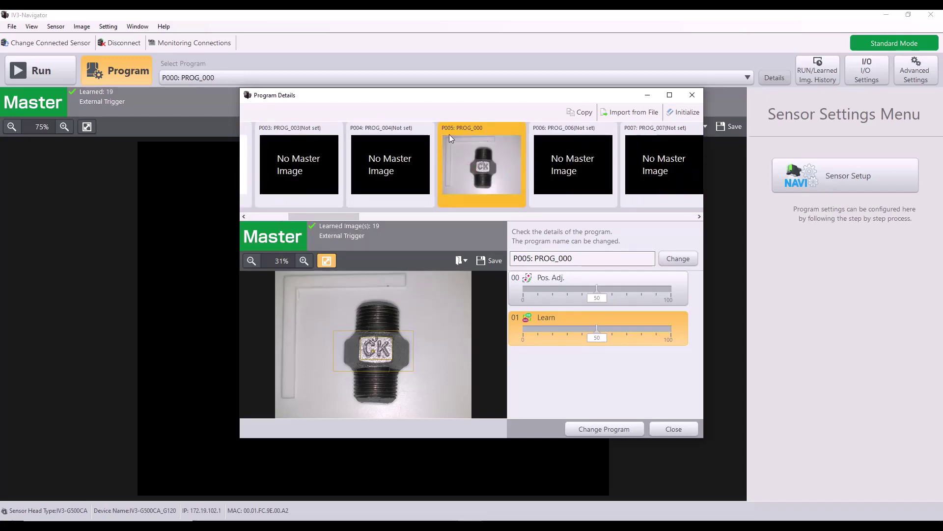
{"action": "left_click", "coordinate": [605, 428]}
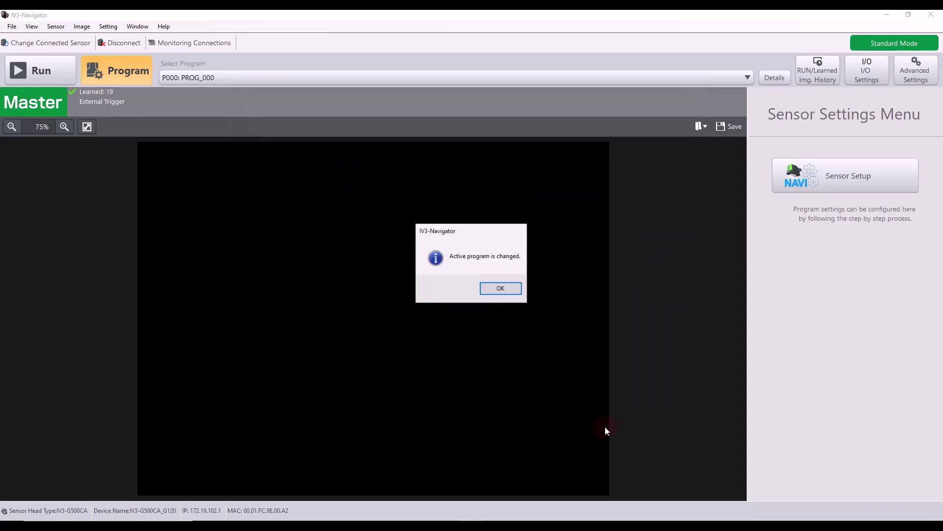
{"action": "left_click", "coordinate": [503, 291]}
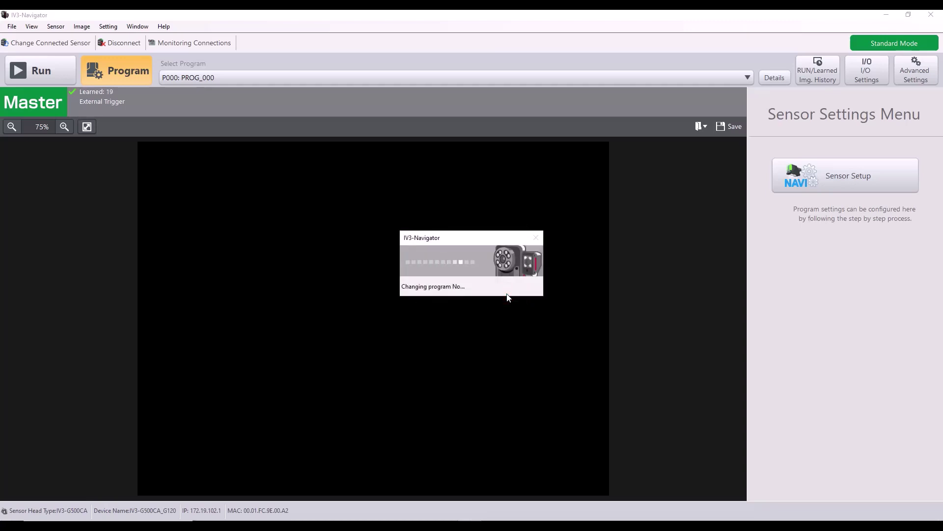